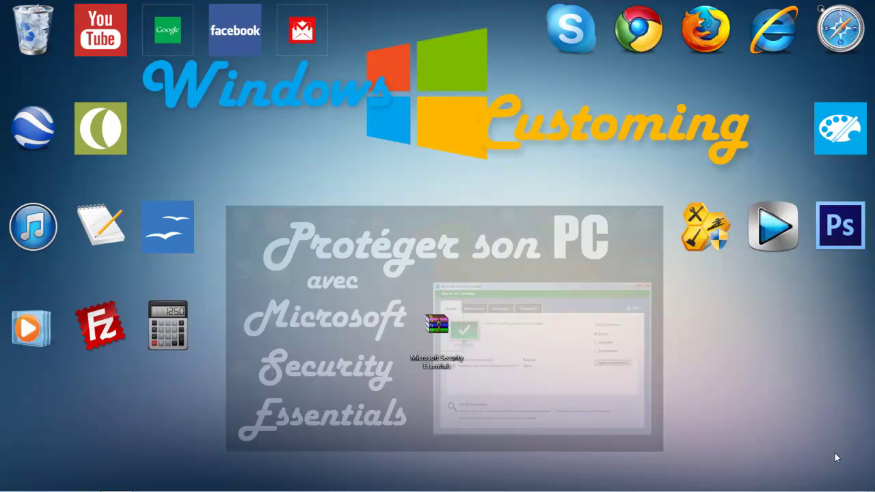
- Open the Microsoft Security Essentials archive from the desktop and dismiss the WinRAR licence reminder
click(446, 356)
click(526, 331)
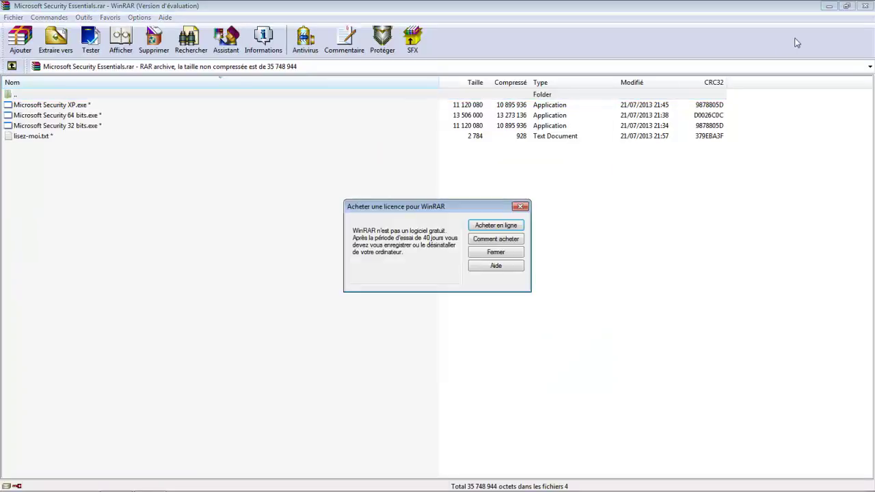
click(520, 207)
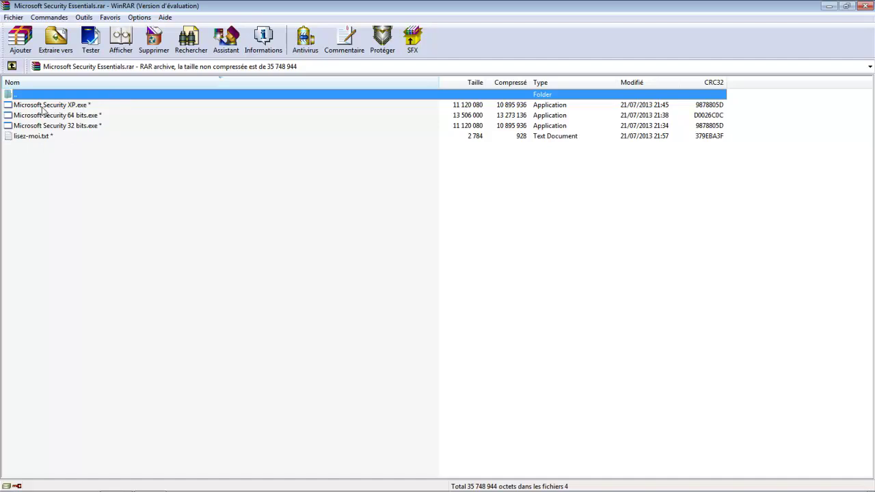
- Launch Microsoft Security 64 bits.exe from the archive and close the WinRAR window
click(77, 107)
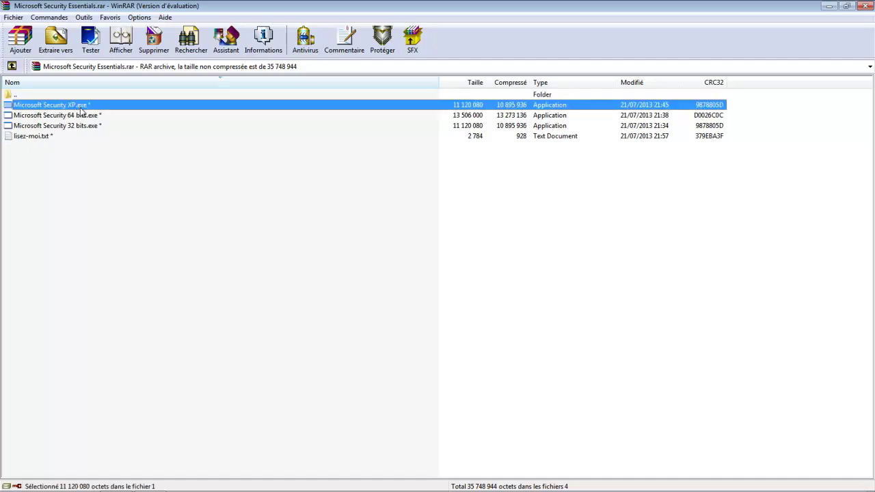
click(161, 117)
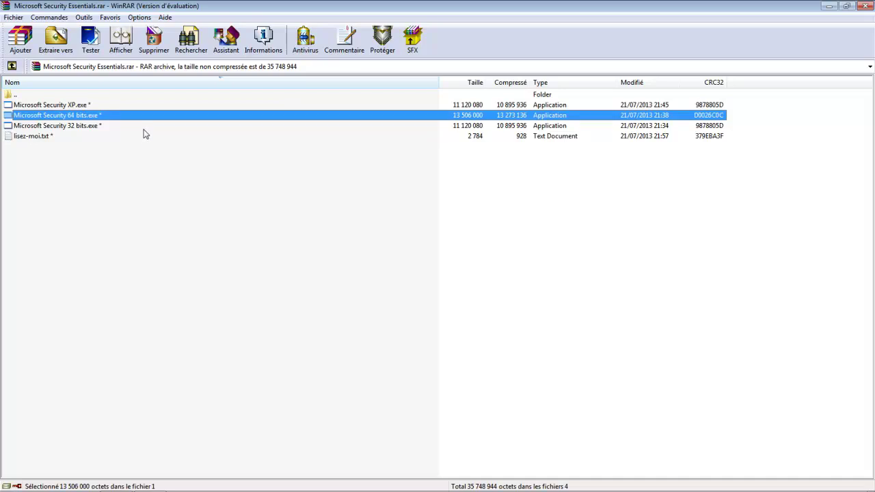
click(144, 130)
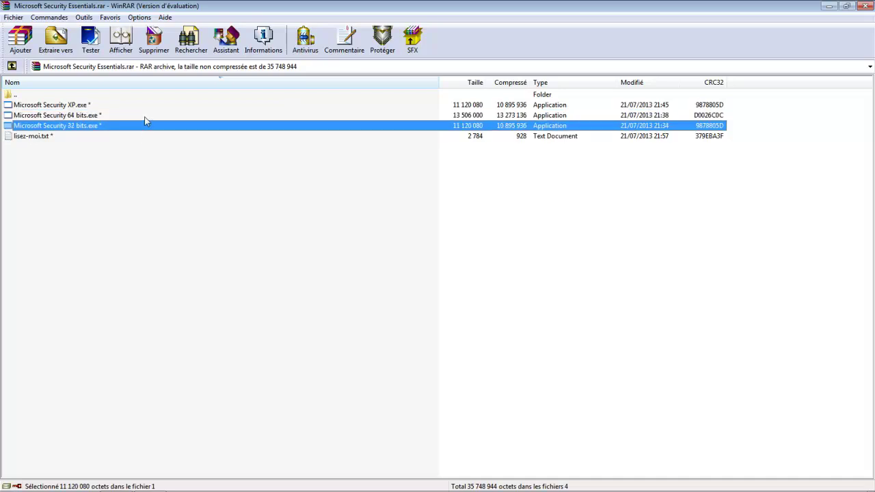
click(141, 117)
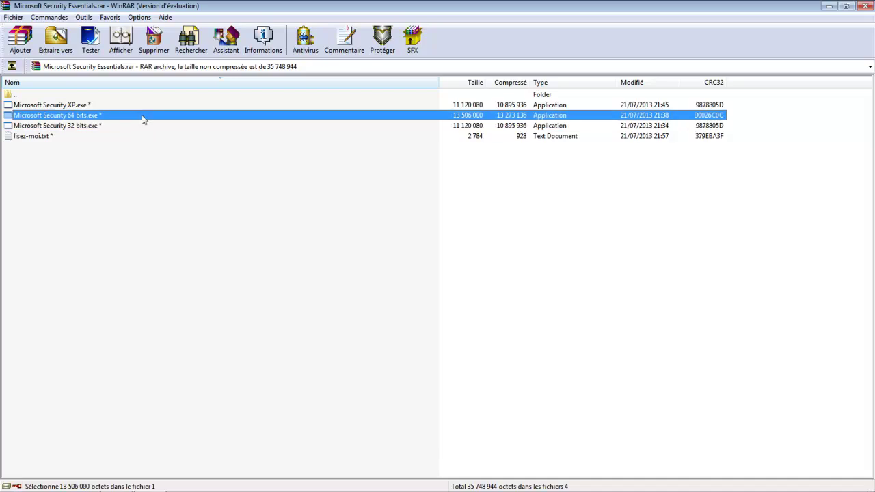
double_click(142, 119)
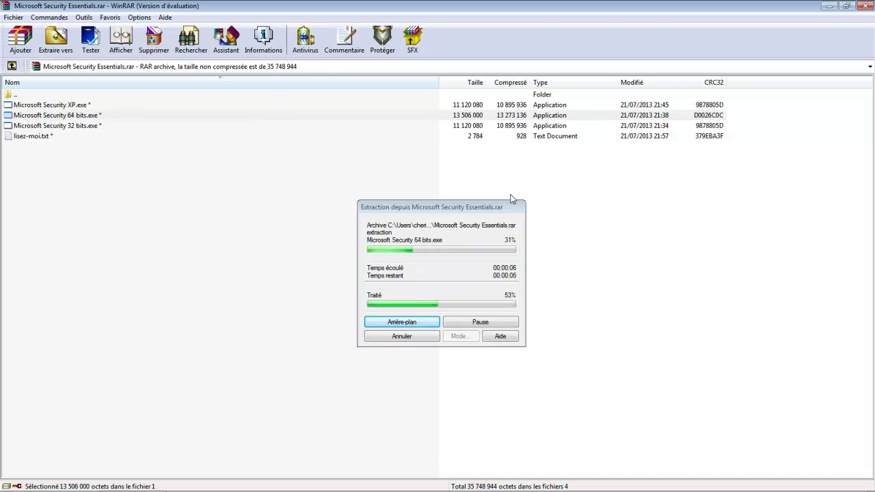
click(865, 5)
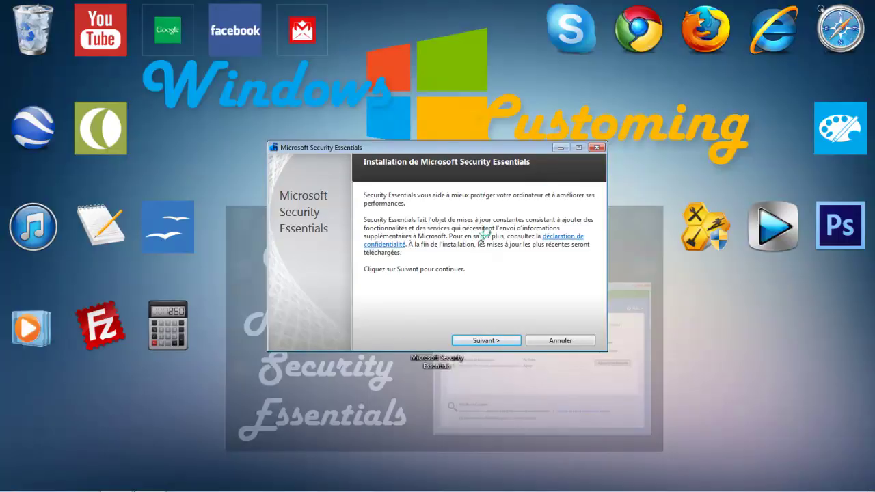
- Begin the Microsoft Security Essentials installation and accept the software licence terms
drag(487, 147, 466, 122)
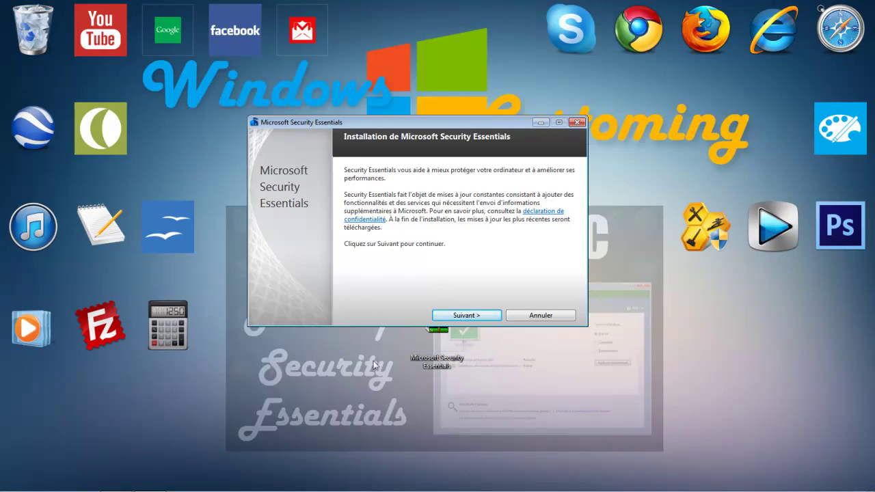
click(451, 315)
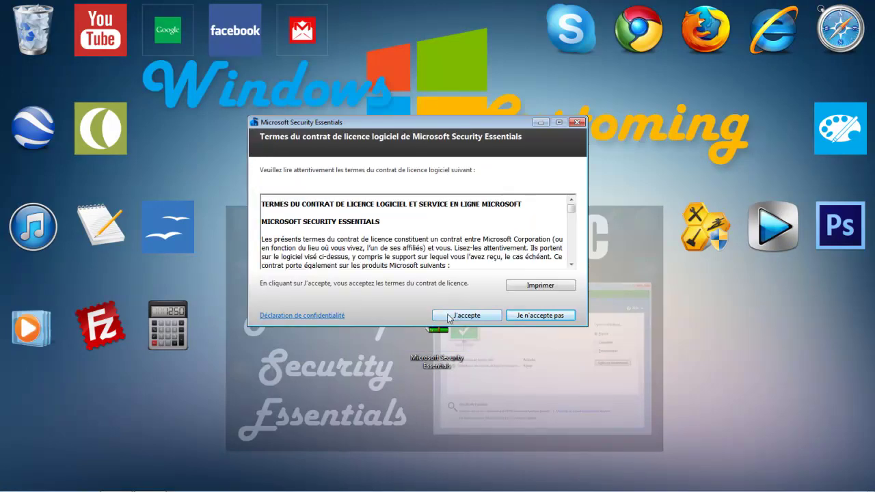
click(451, 315)
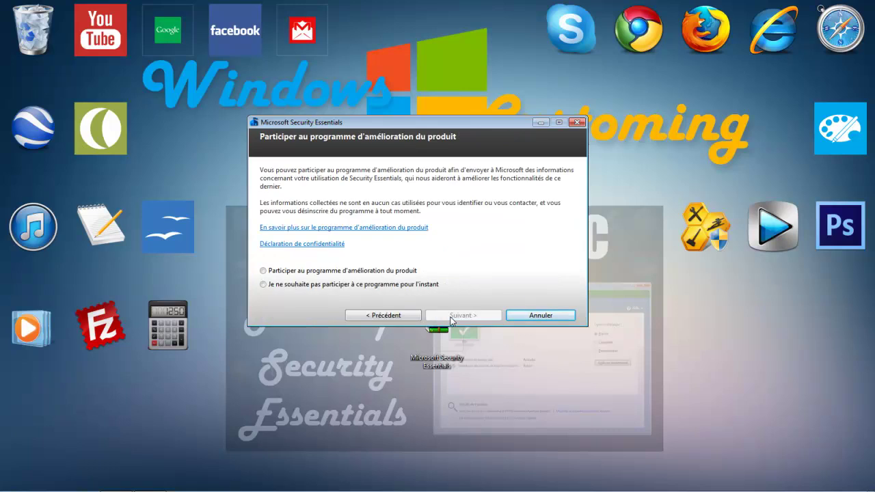
- Choose to participate in the product improvement programme and continue the installation
click(316, 272)
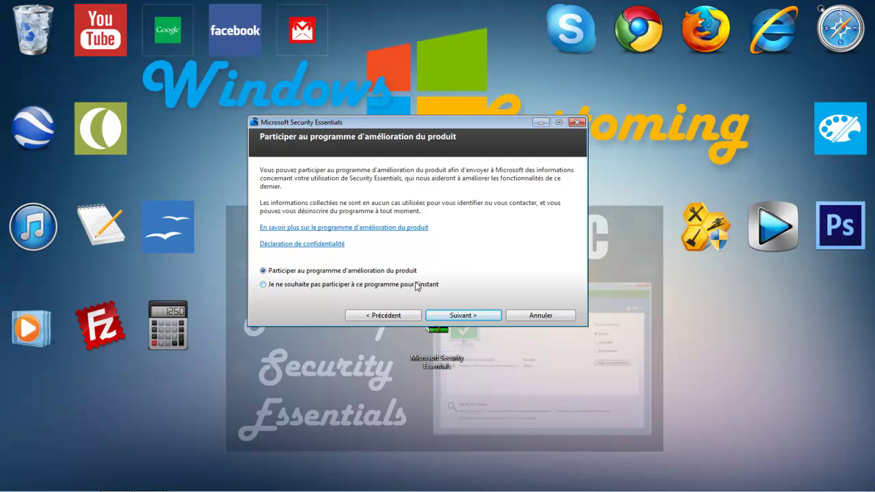
click(339, 288)
click(337, 272)
click(463, 315)
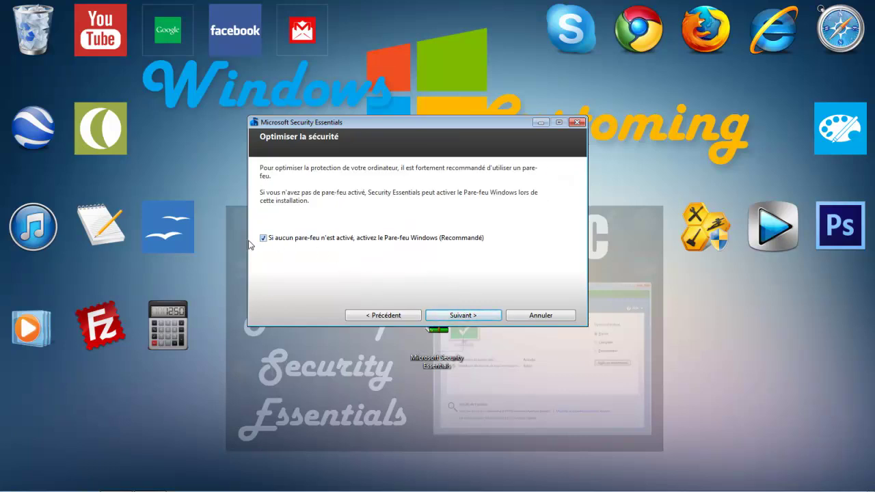
- Keep the recommended Windows firewall option, install Security Essentials, and finish setup with the computer scan option left enabled
click(462, 316)
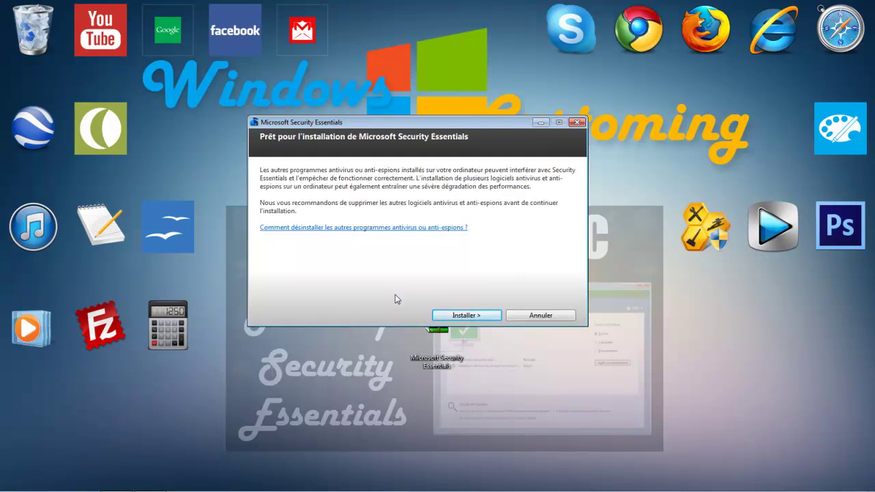
click(463, 316)
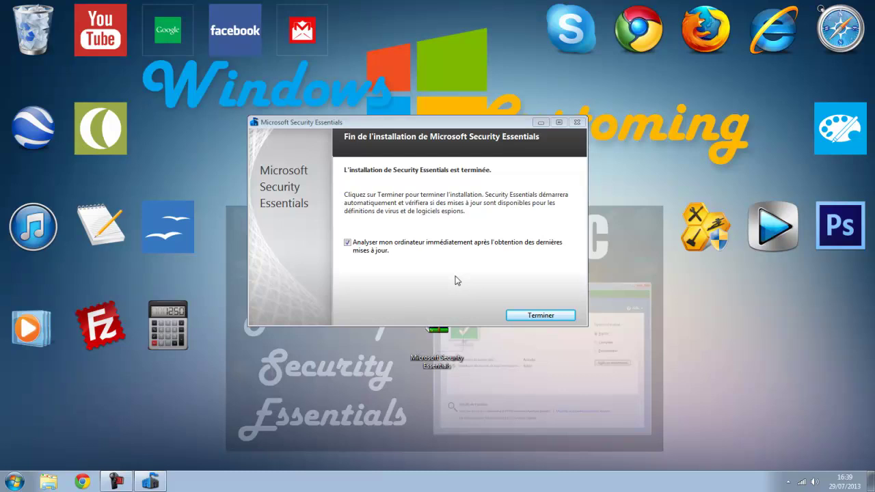
click(522, 314)
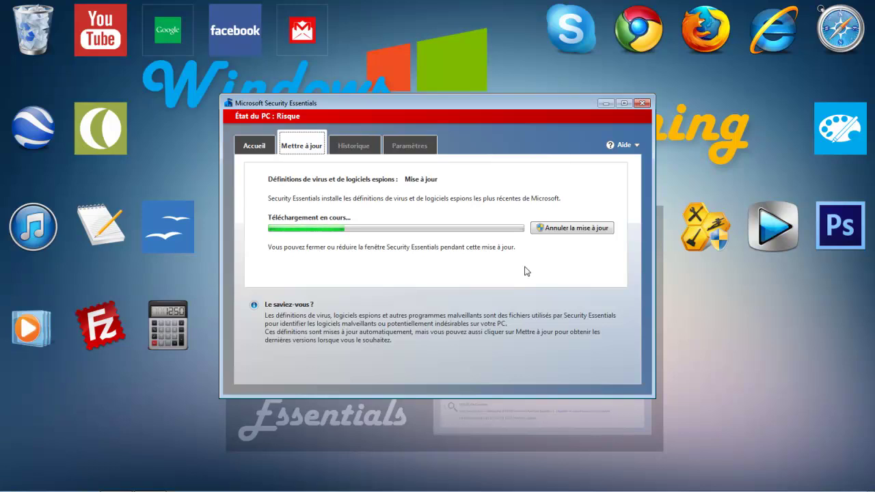
- Check the definitions update, the real-time protection and definitions status, and the available scan options on the home page
click(549, 231)
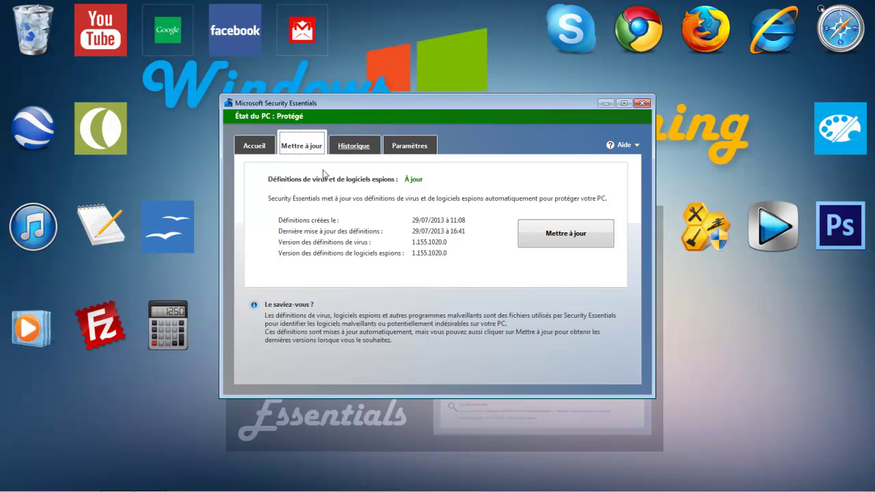
click(261, 151)
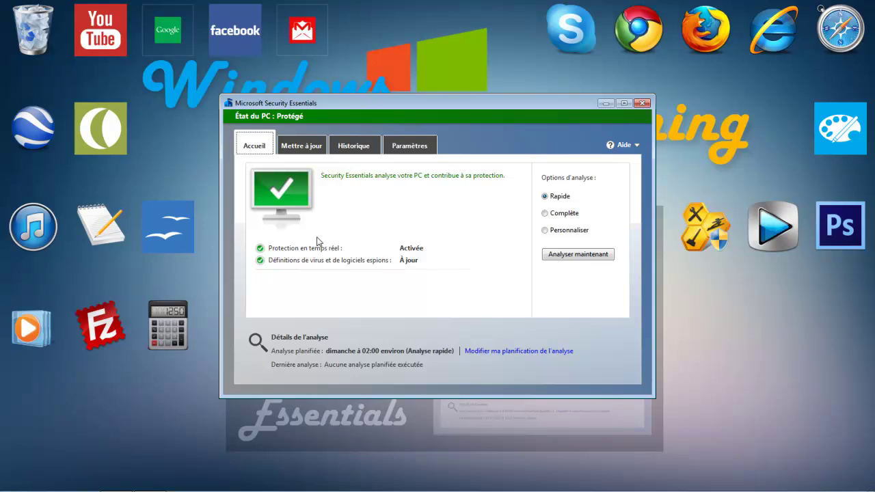
mouse_move(414, 254)
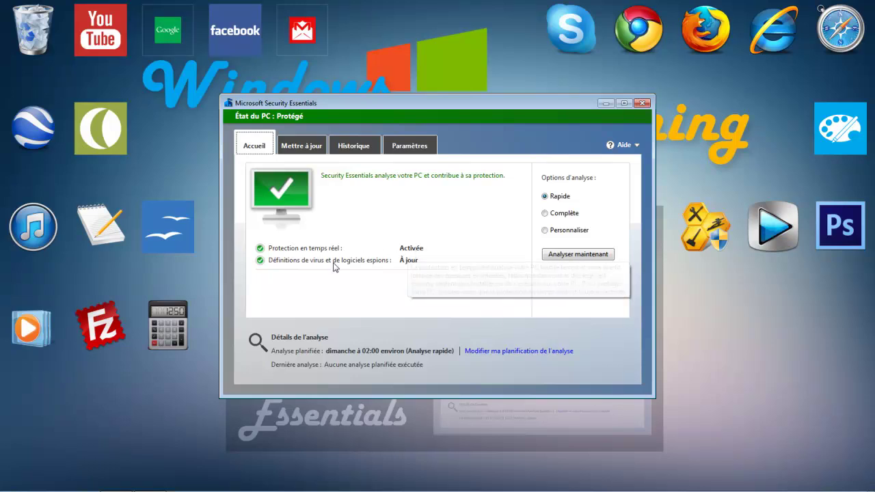
mouse_move(368, 268)
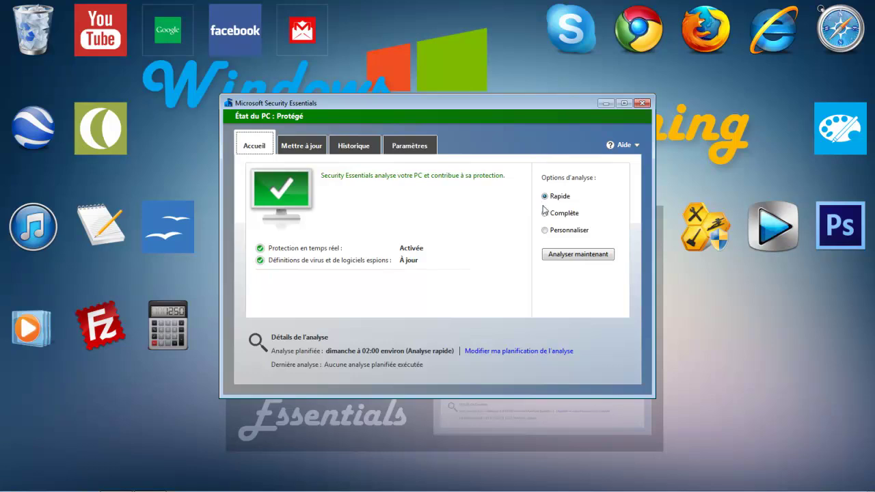
mouse_move(547, 219)
- Examine the scheduled scan settings, including the choices for scan type, day, approximate time and CPU usage limit
click(506, 351)
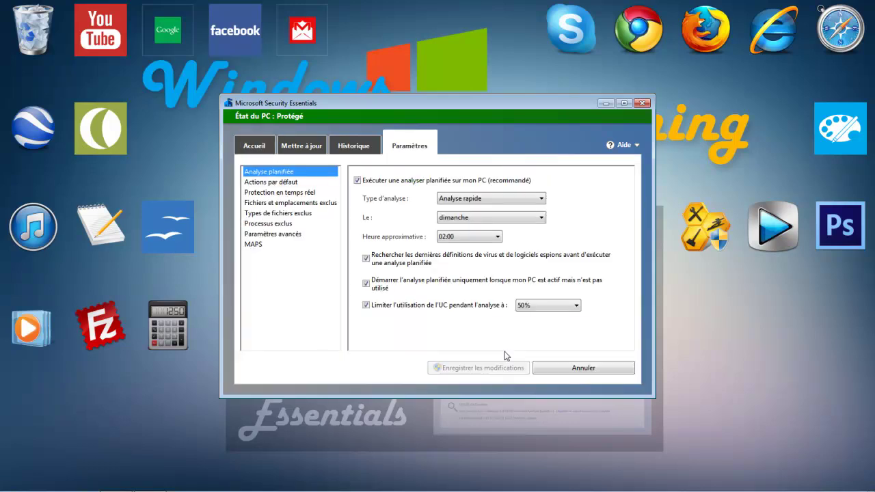
click(469, 198)
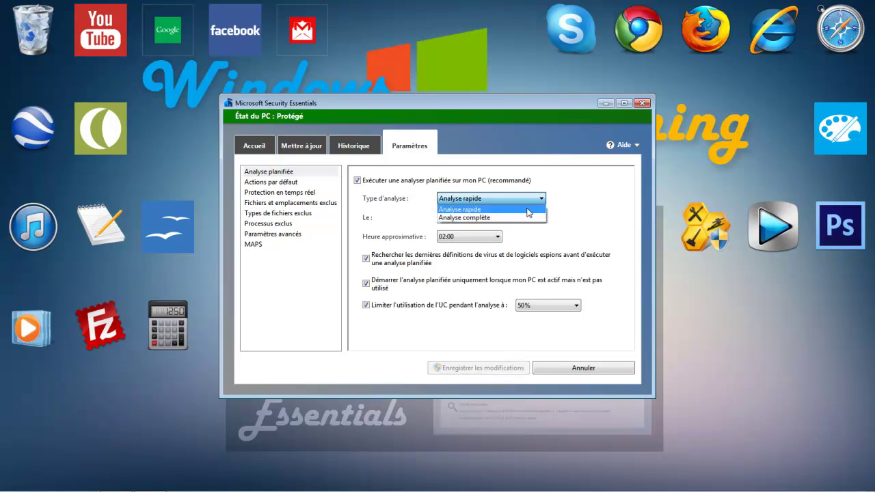
click(527, 210)
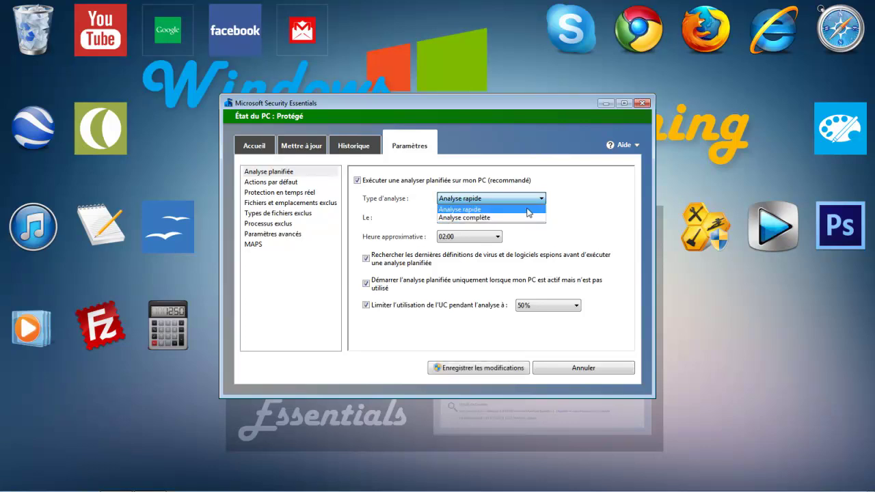
click(488, 215)
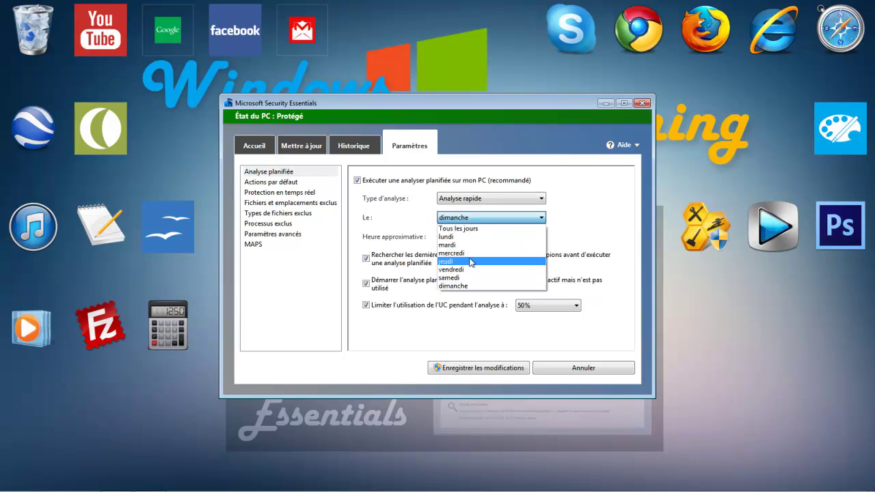
click(618, 208)
click(464, 239)
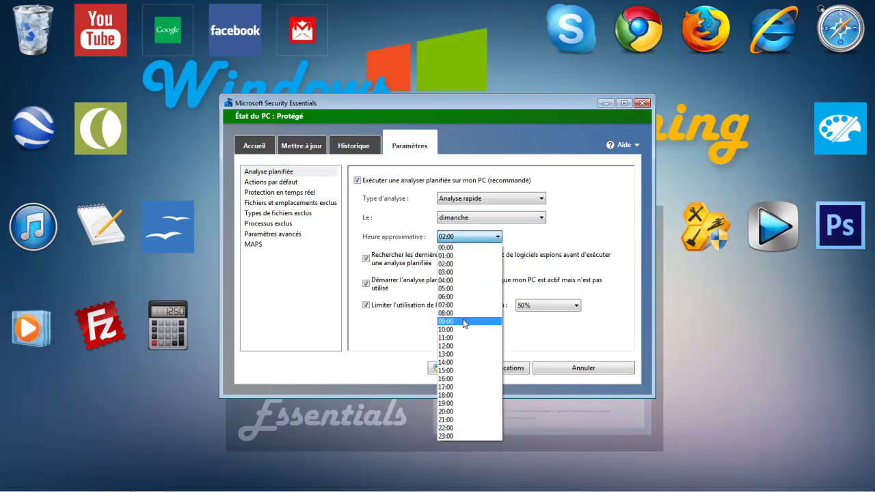
click(567, 248)
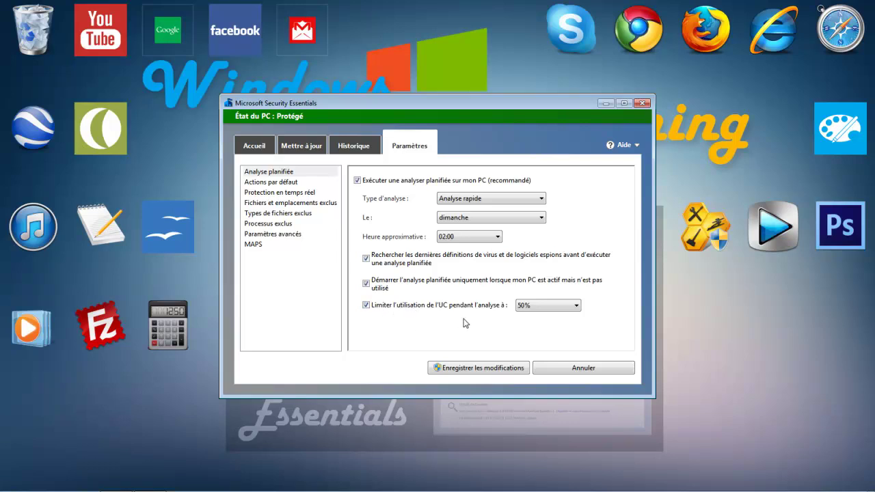
click(526, 311)
click(526, 311)
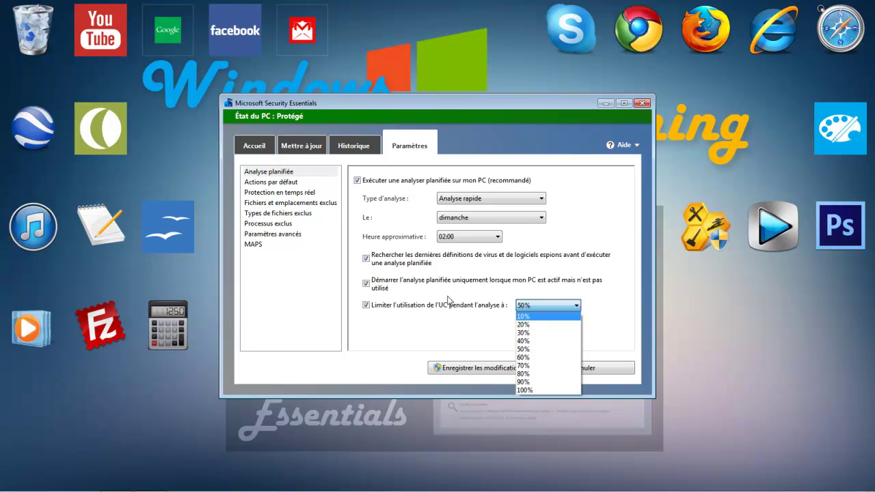
click(457, 334)
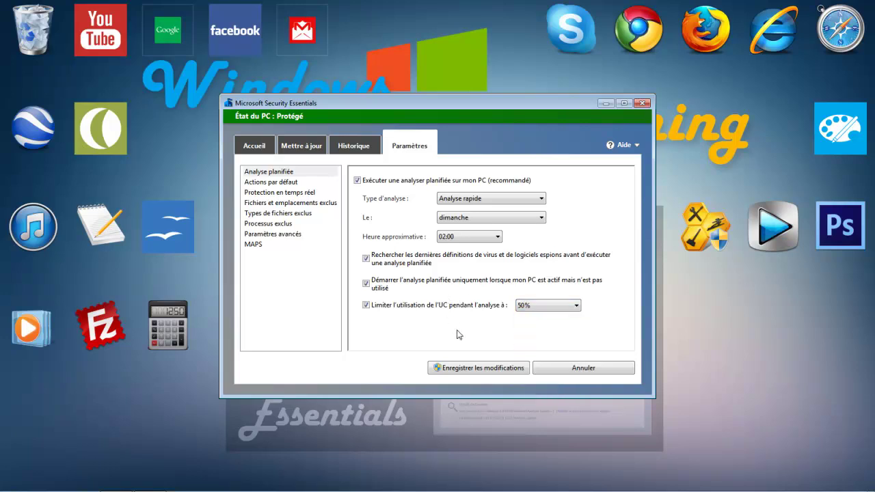
- Review the real-time protection and default action settings, and return to the home page
click(271, 196)
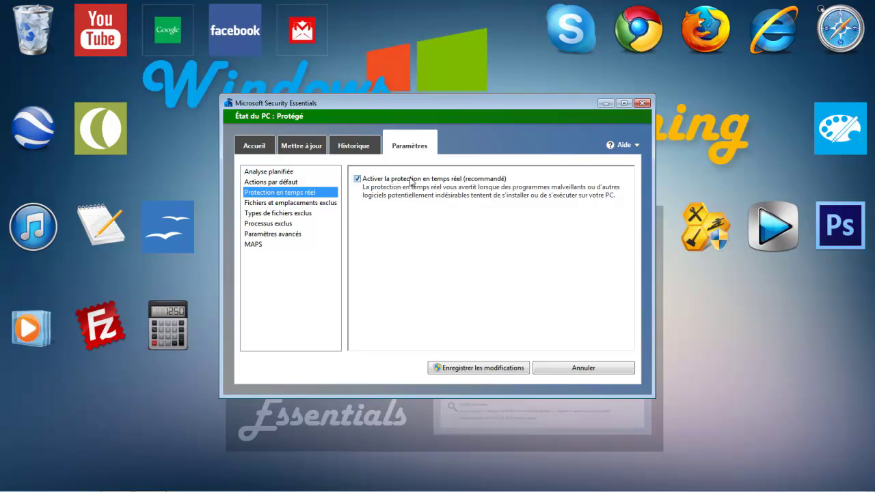
click(285, 183)
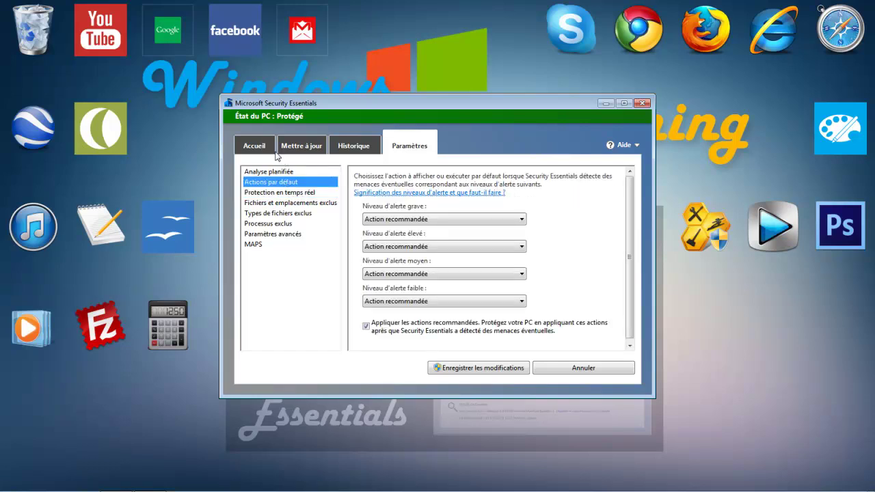
click(269, 149)
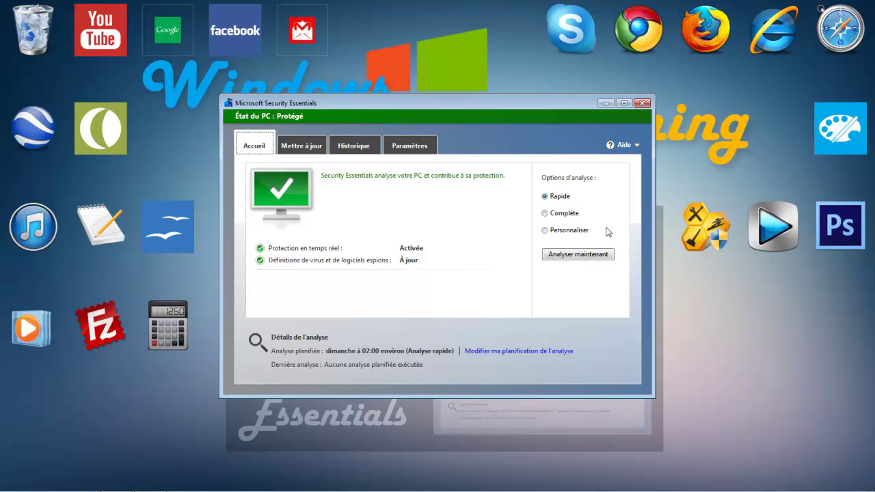
- Start a quick scan (Rapide) of the PC
click(545, 214)
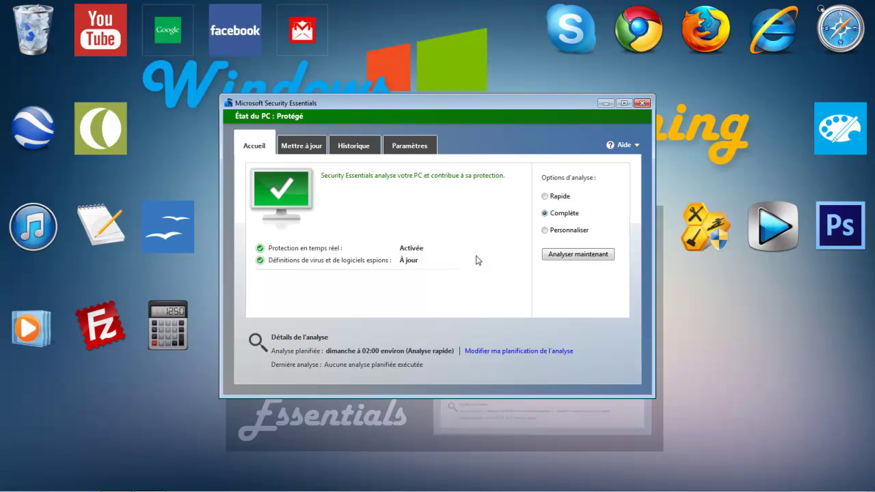
click(545, 197)
click(564, 256)
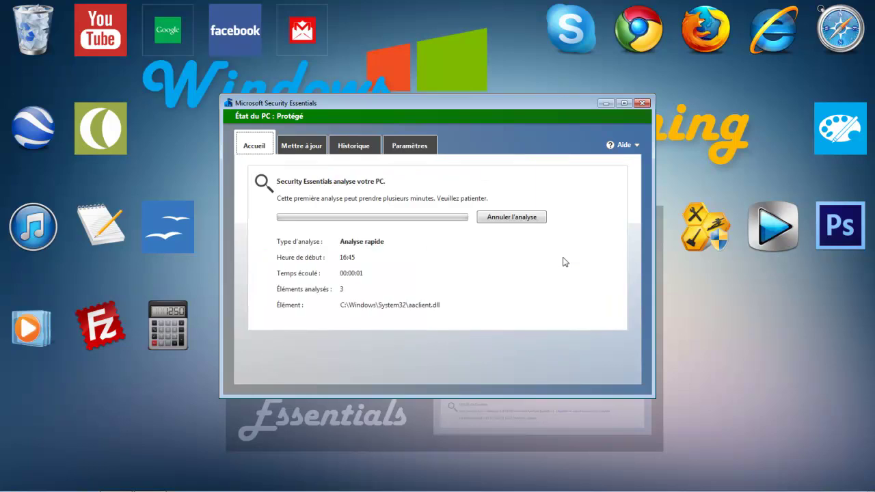